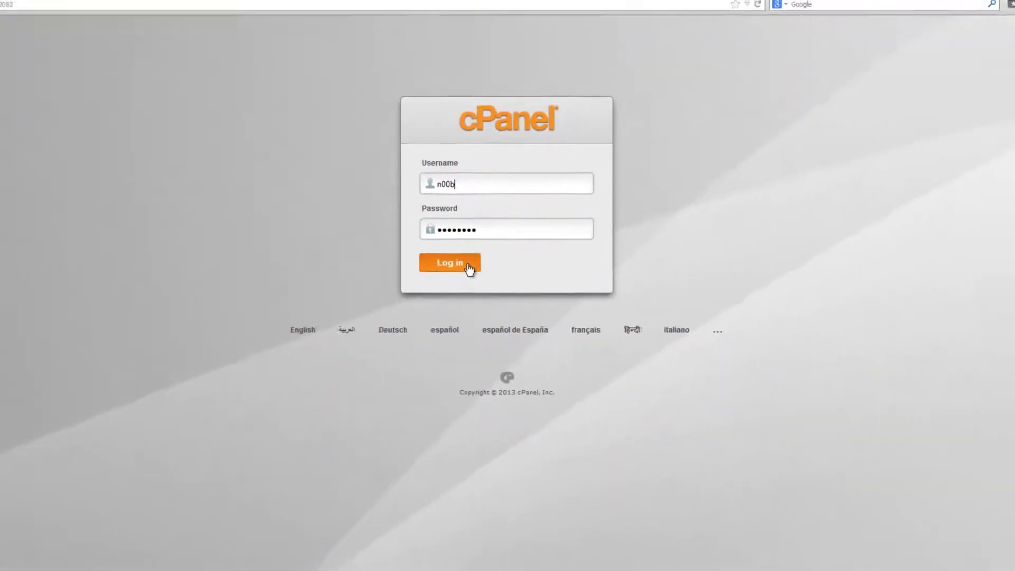
Log in to cPanel and open QuickInstall from the Software section
left_click(474, 248)
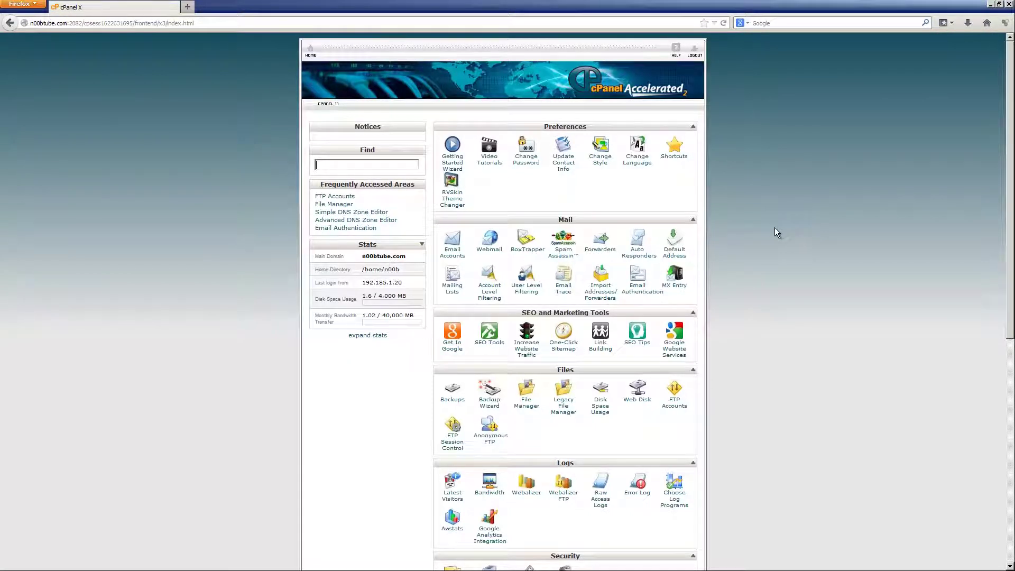
scroll(775, 228, "down", 5)
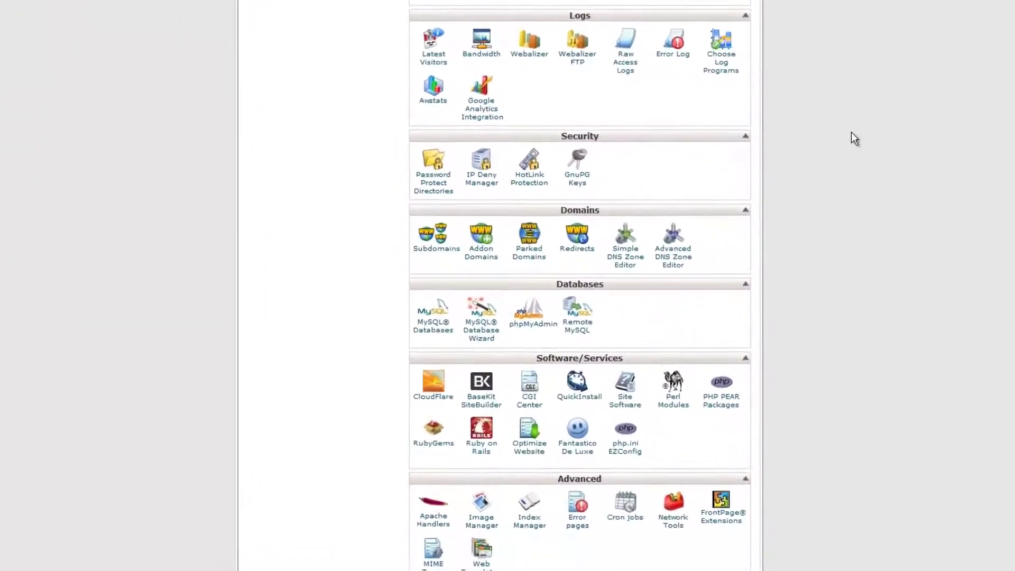
scroll(851, 133, "down", 3)
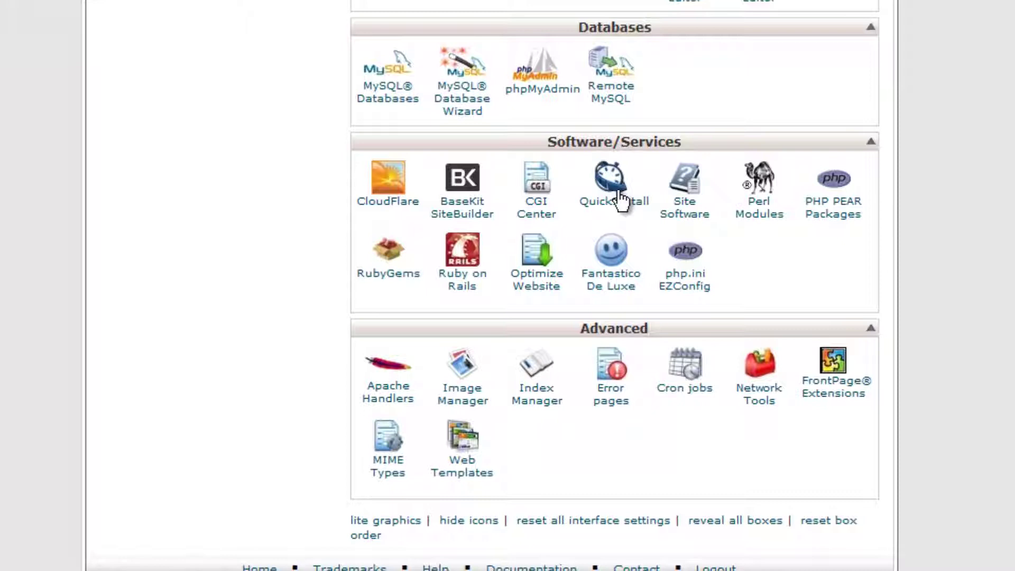
left_click(619, 194)
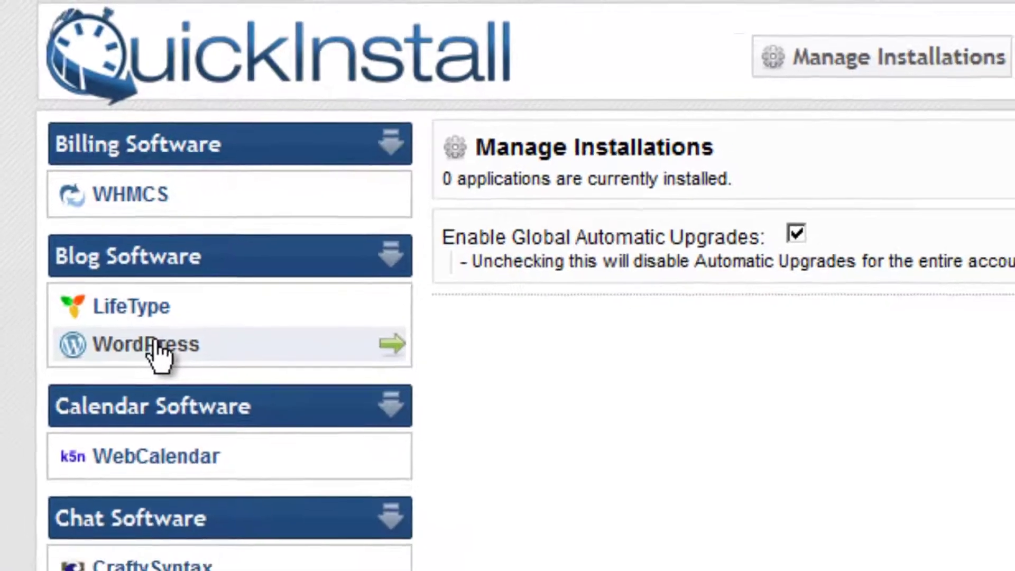
Choose WordPress under Blog Software and continue to its install form for n00btube.com
left_click(159, 380)
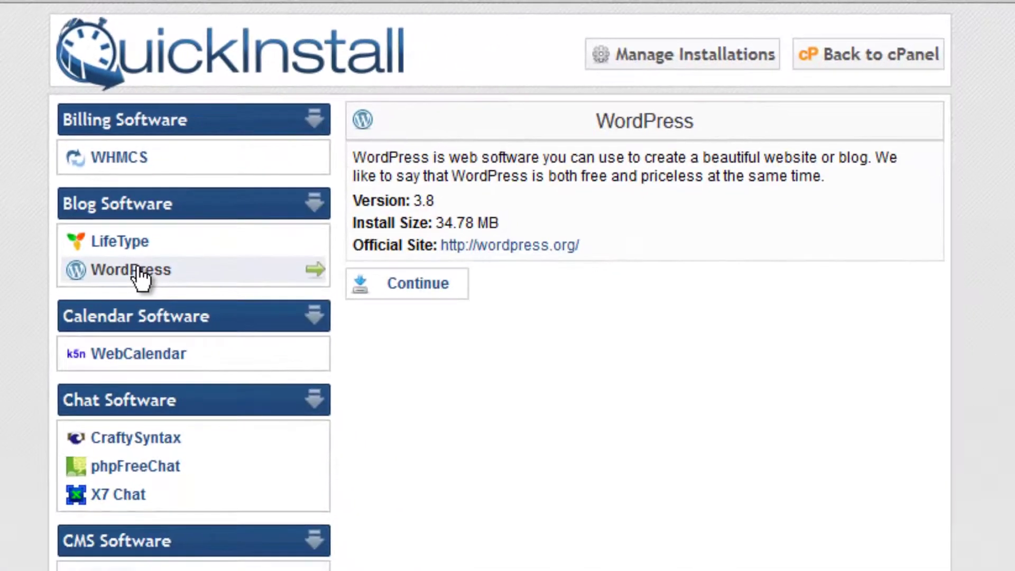
left_click(416, 287)
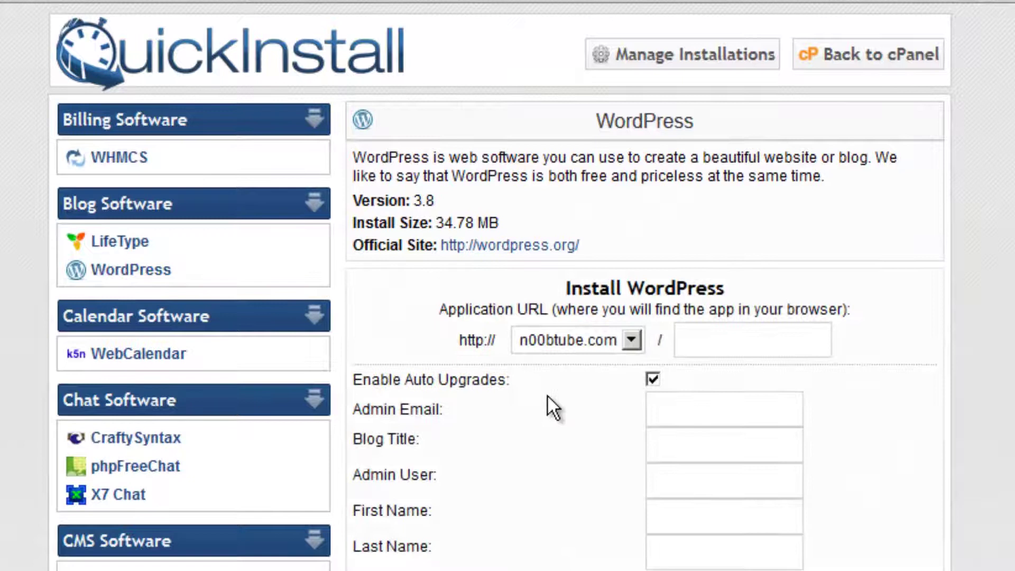
scroll(593, 386, "down", 5)
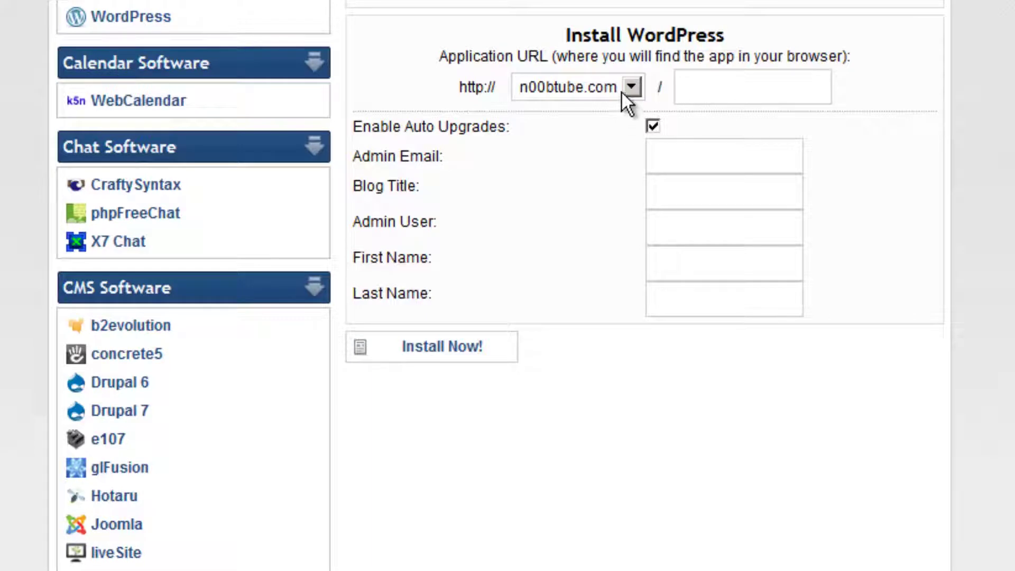
Keep n00btube.com as the install domain, leaving the install path empty
left_click(629, 84)
left_click(629, 84)
left_click(754, 87)
Enter the admin e-mail, title 'My Awesome Website', user admin and the admin's name, then install
left_click(694, 163)
type("me@mydomain.com")
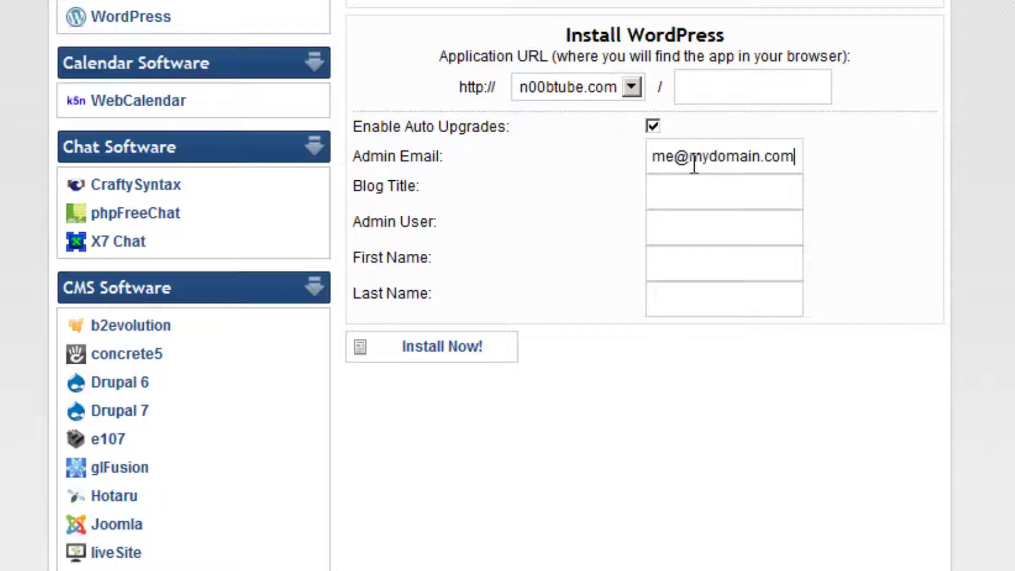
key("Tab")
type("My Awesome")
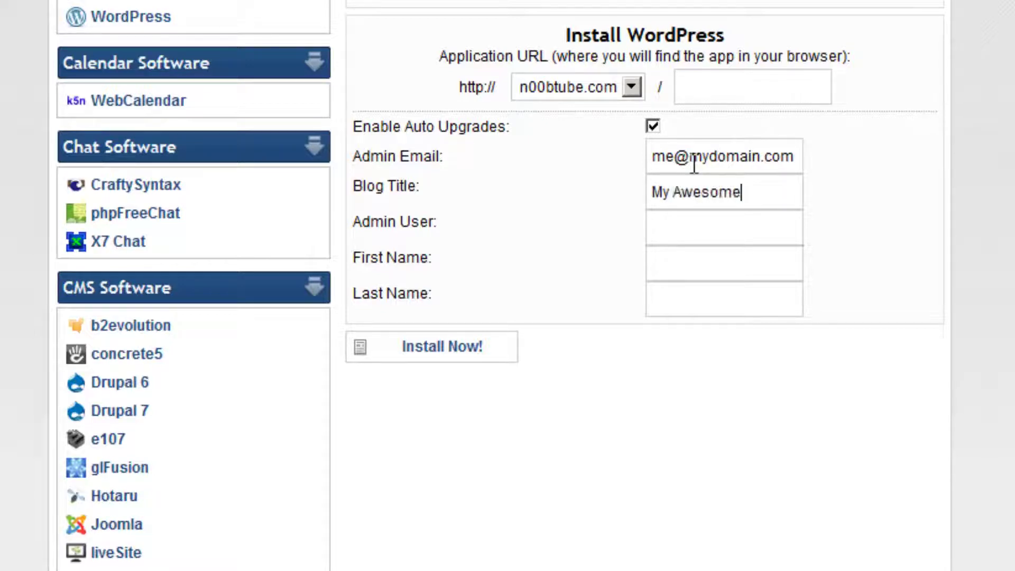
type(" Website")
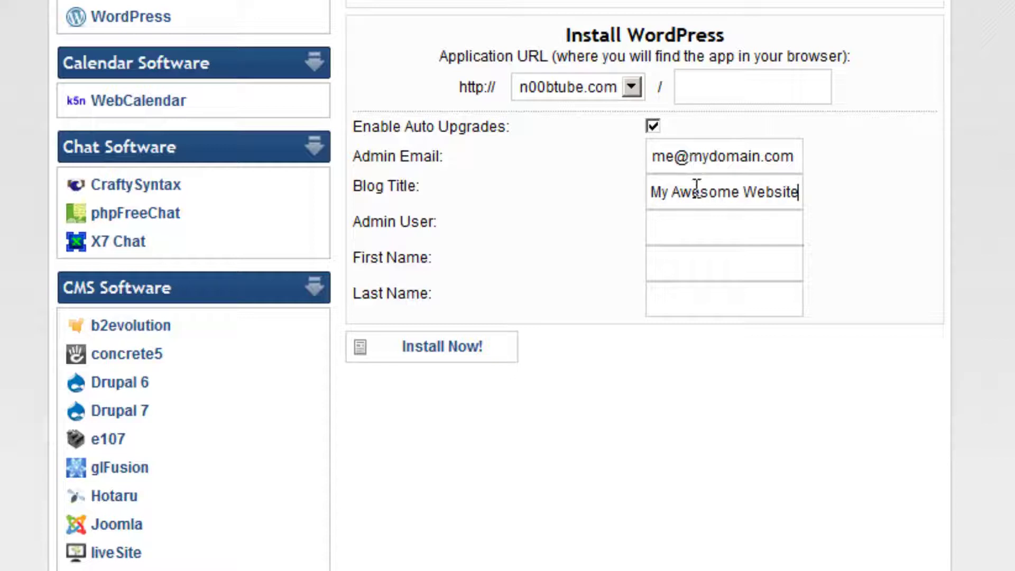
type("admin")
left_click(698, 260)
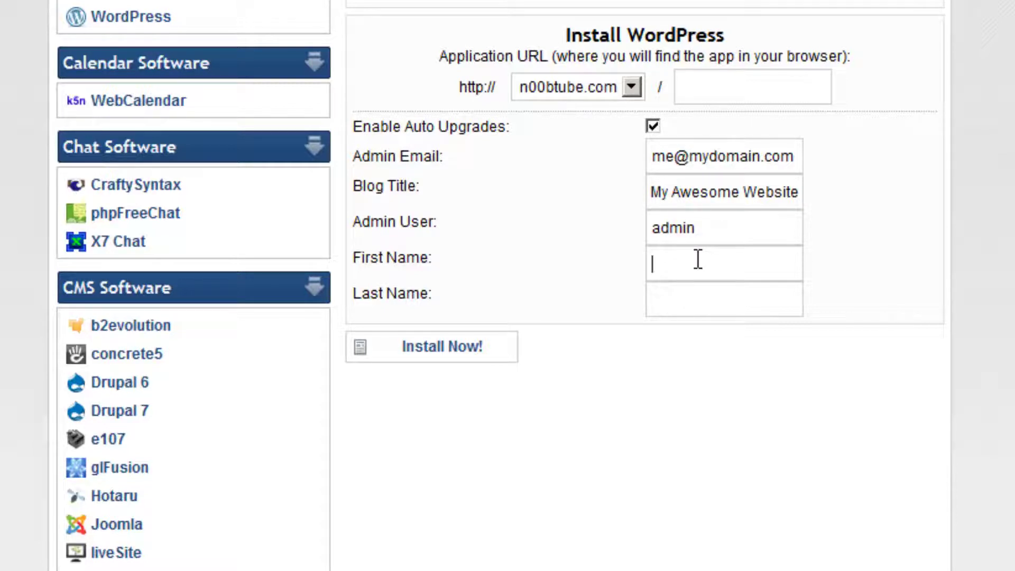
type("Hello")
key("Tab")
type("World")
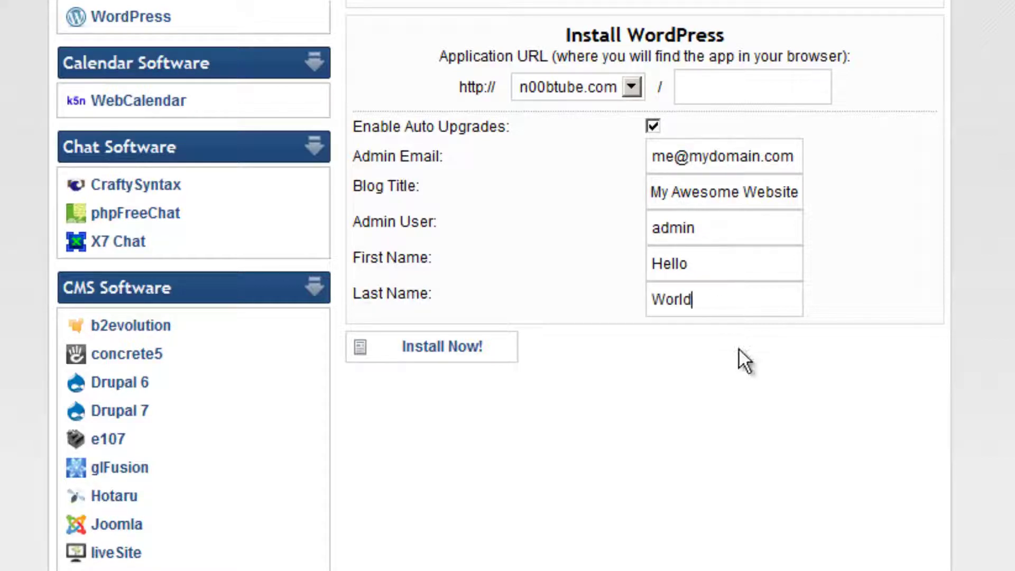
left_click(477, 356)
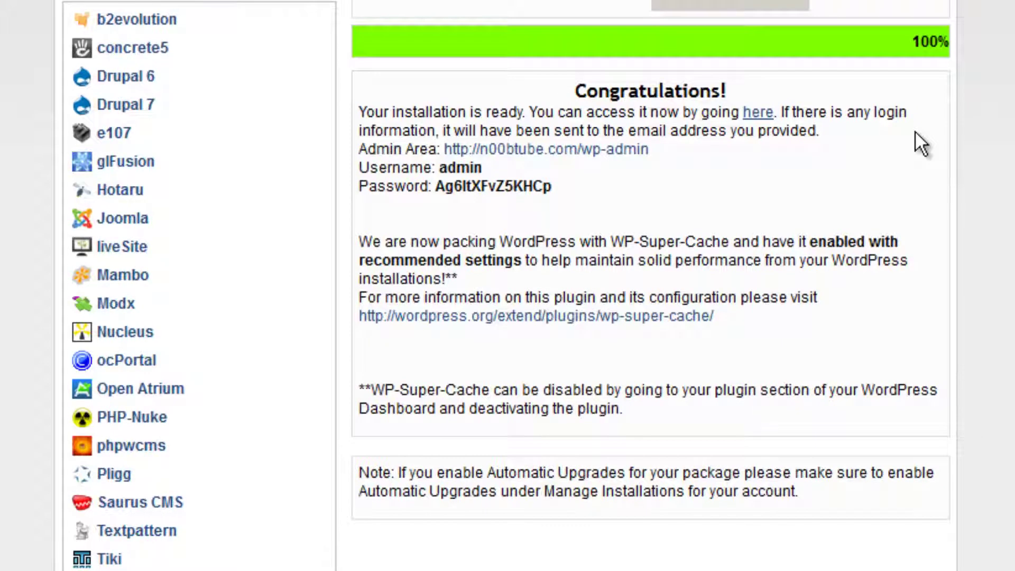
Copy the generated admin password from the Congratulations notice
left_click_drag(392, 167, 577, 197)
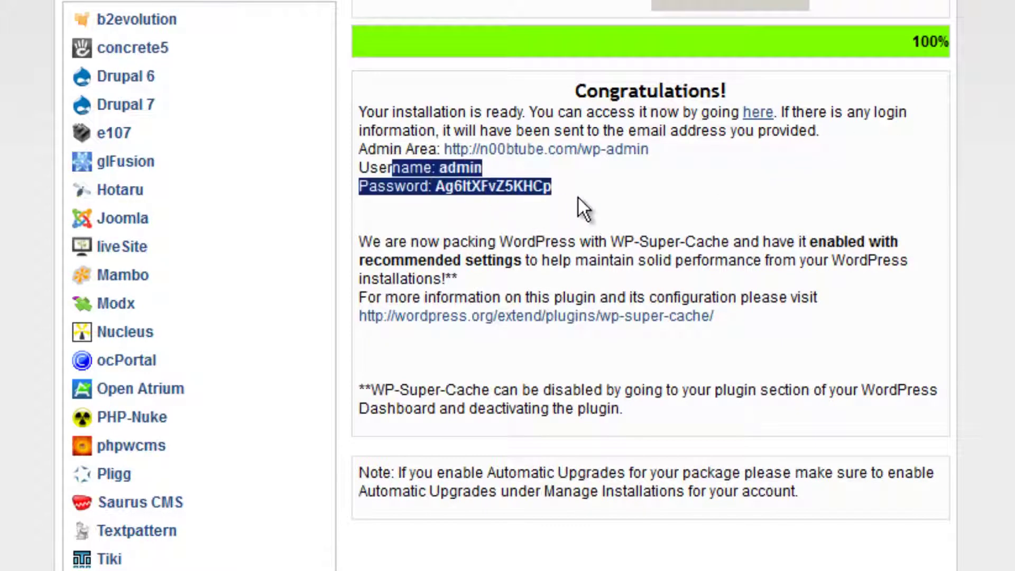
left_click(579, 196)
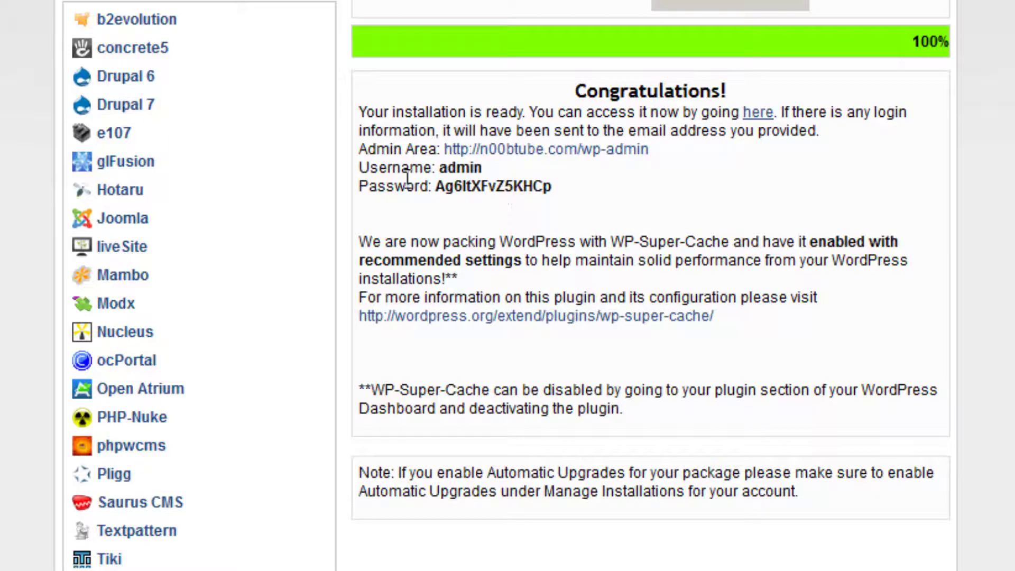
left_click_drag(438, 187, 545, 190)
right_click(540, 190)
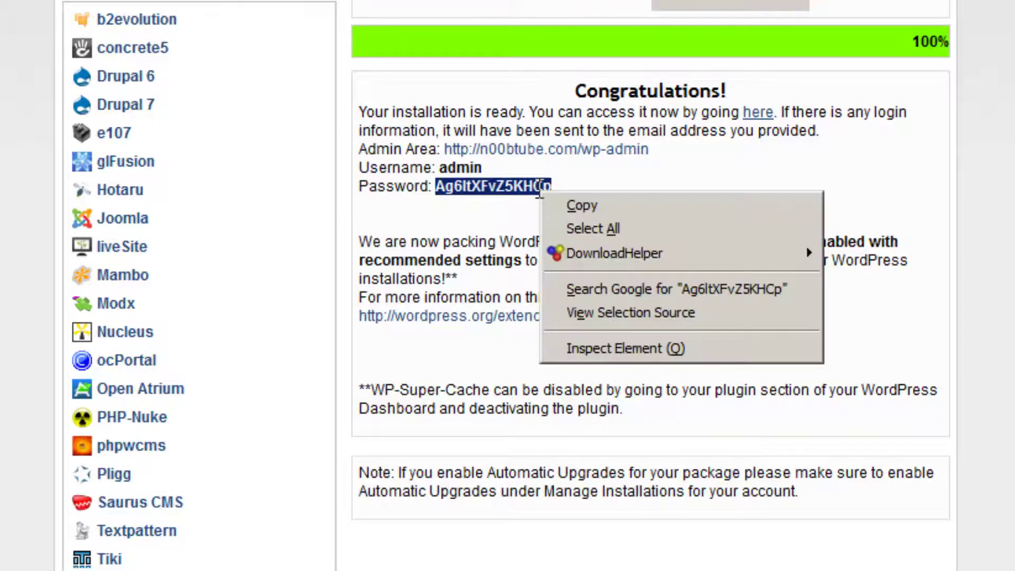
left_click(584, 206)
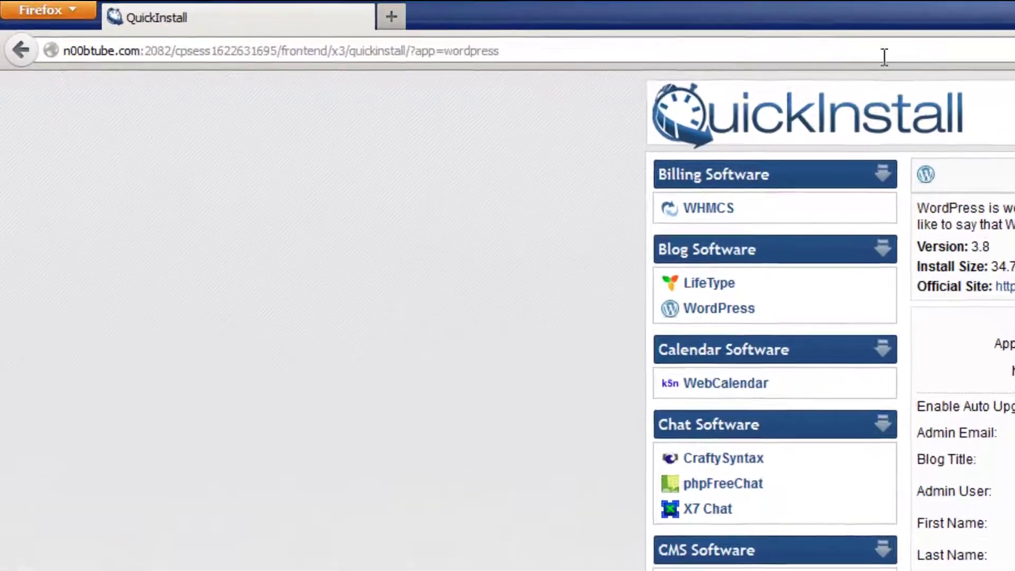
Load the new site n00btube.com in Firefox
left_click(885, 56)
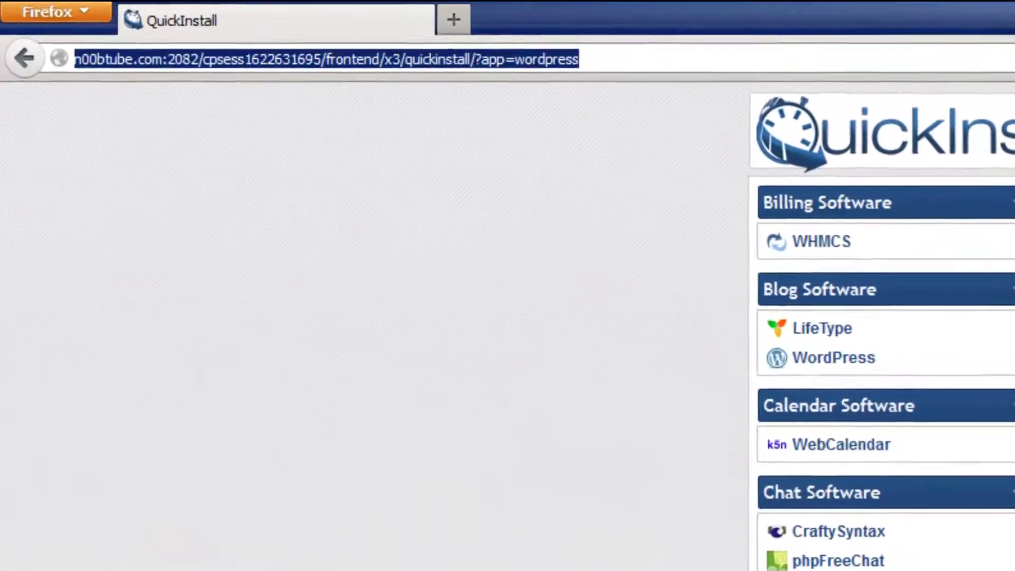
type("noo")
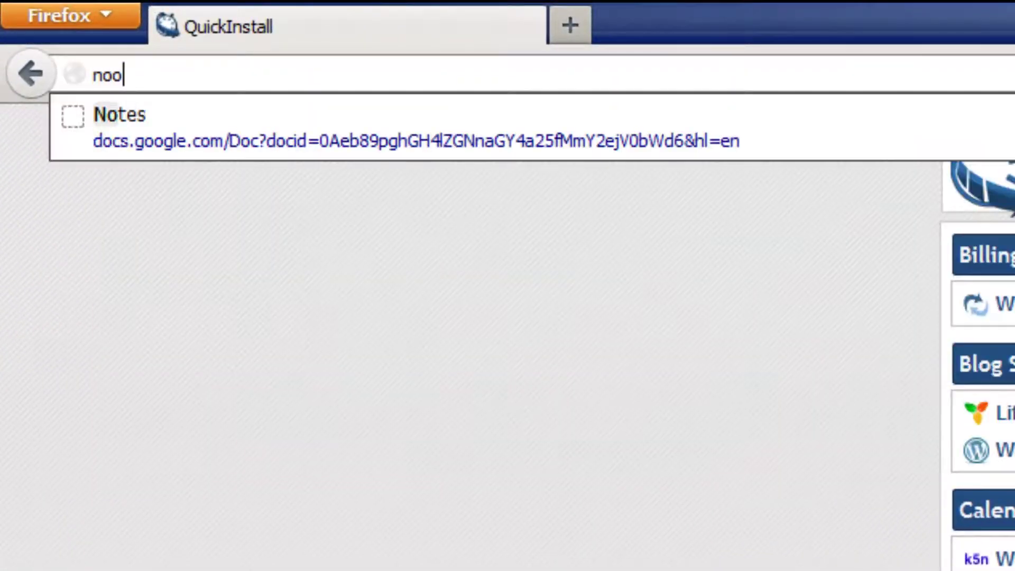
key("BackSpace")
key("BackSpace")
key("BackSpace")
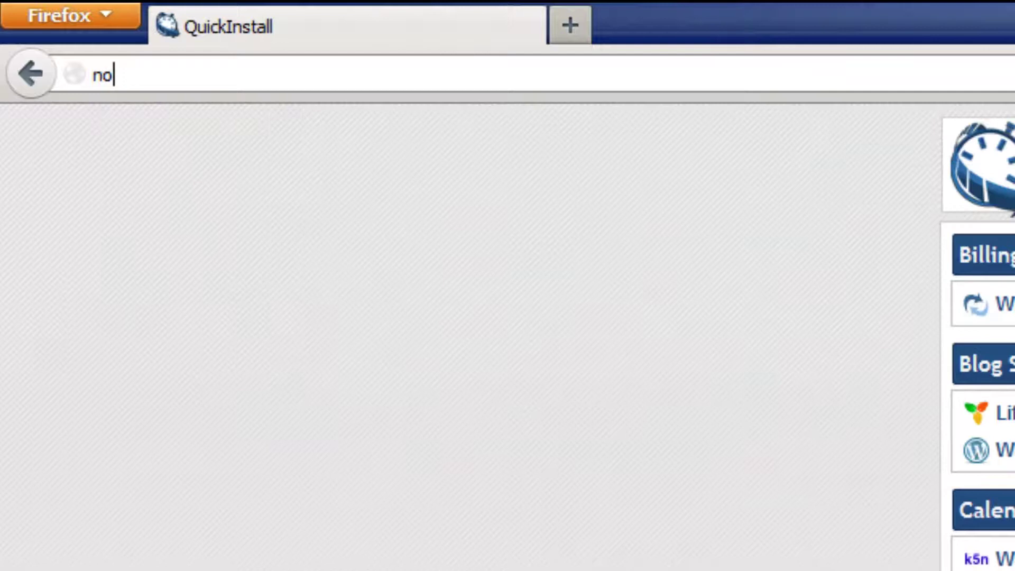
type("n00btube")
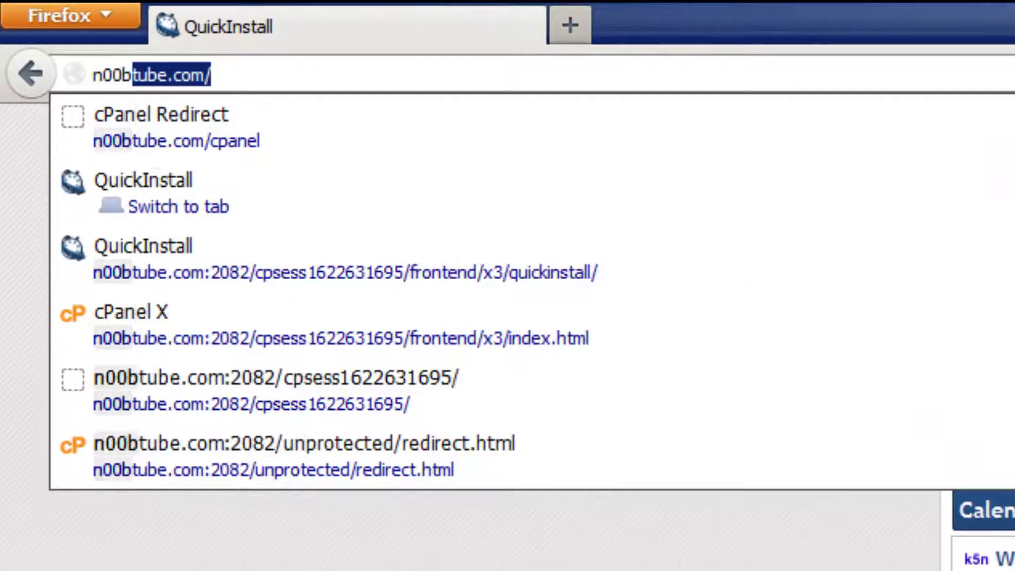
type(".com")
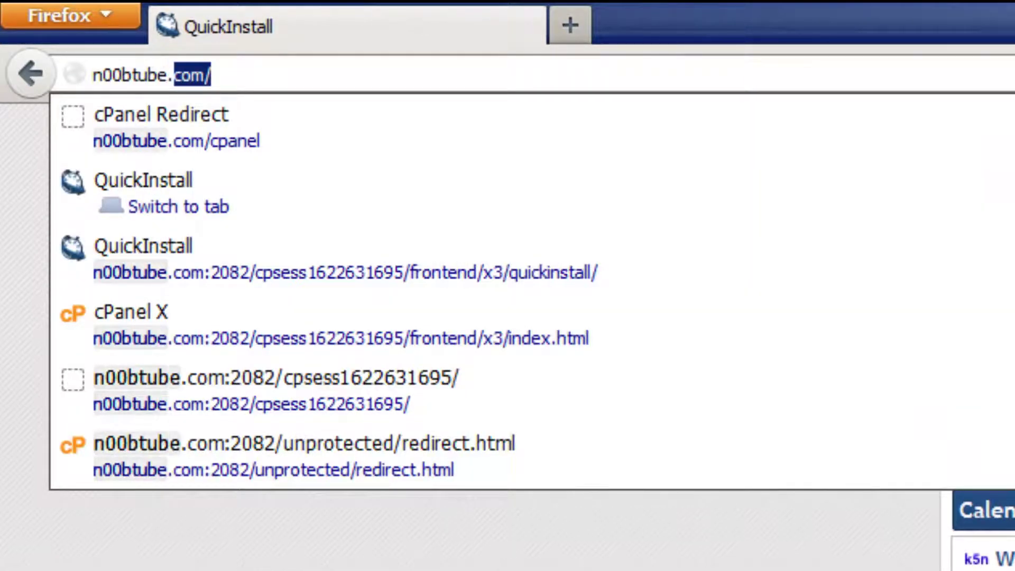
key("Return")
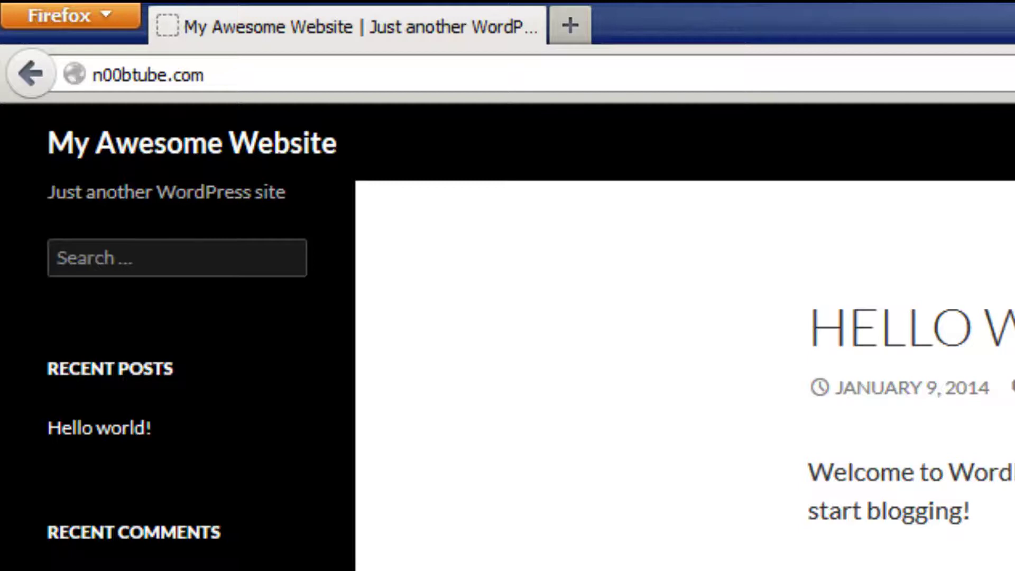
Go to n00btube.com/wp-admin to reach the WordPress login page
left_click(148, 75)
double_click(189, 75)
left_click(206, 74)
type("/w")
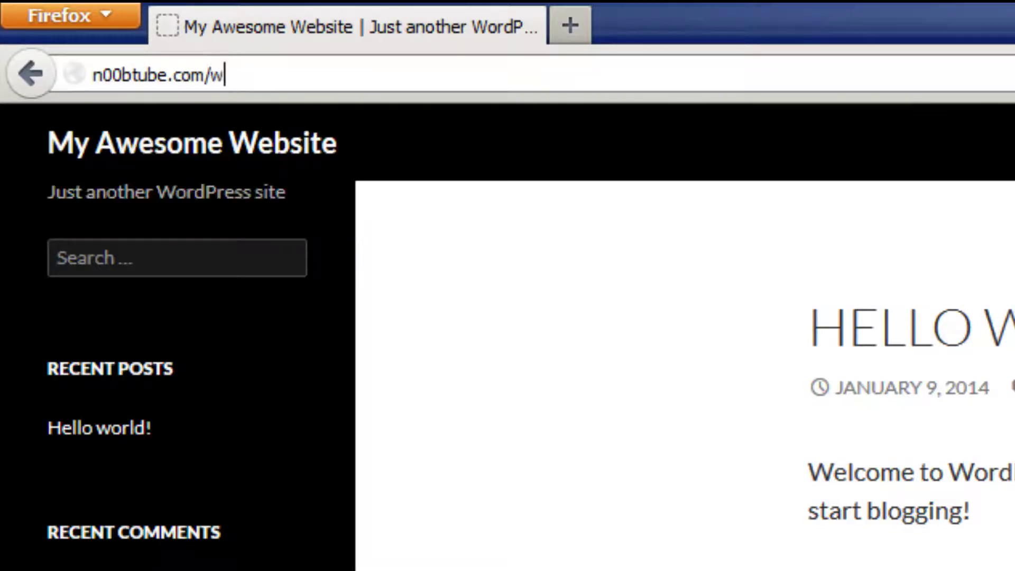
type("p-admin")
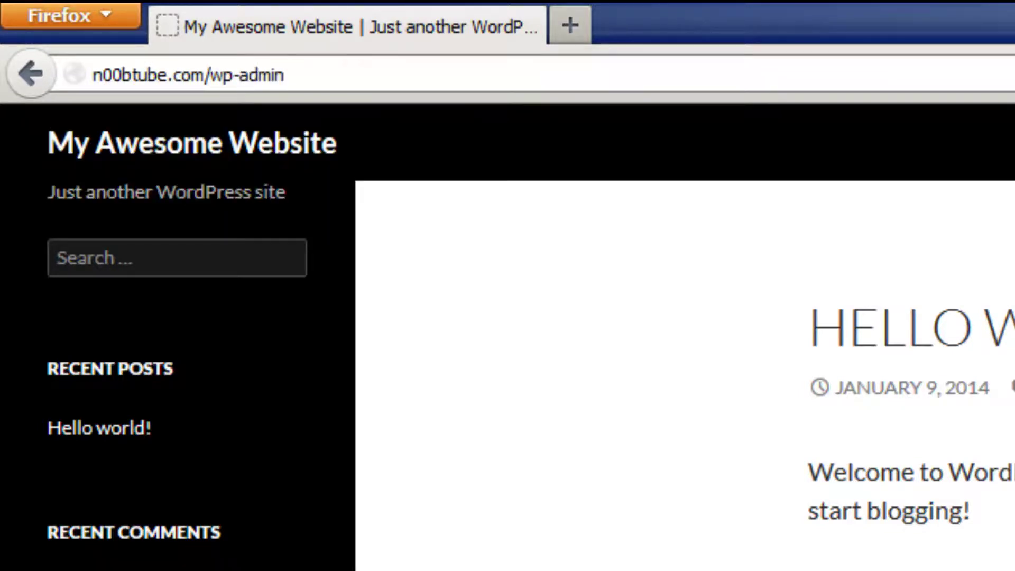
key("Return")
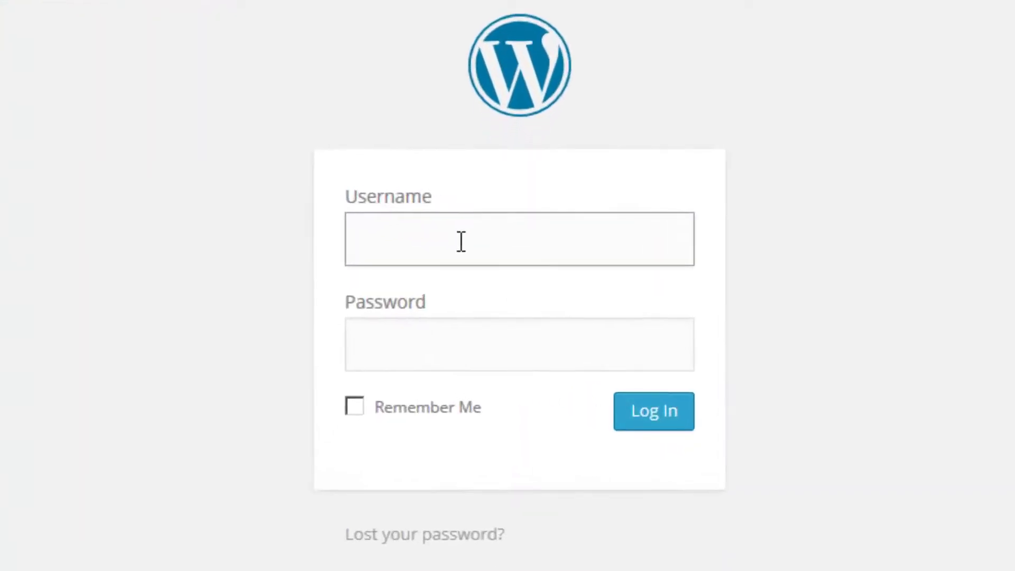
Sign in as admin using the pasted generated password
type("admin")
key("Tab")
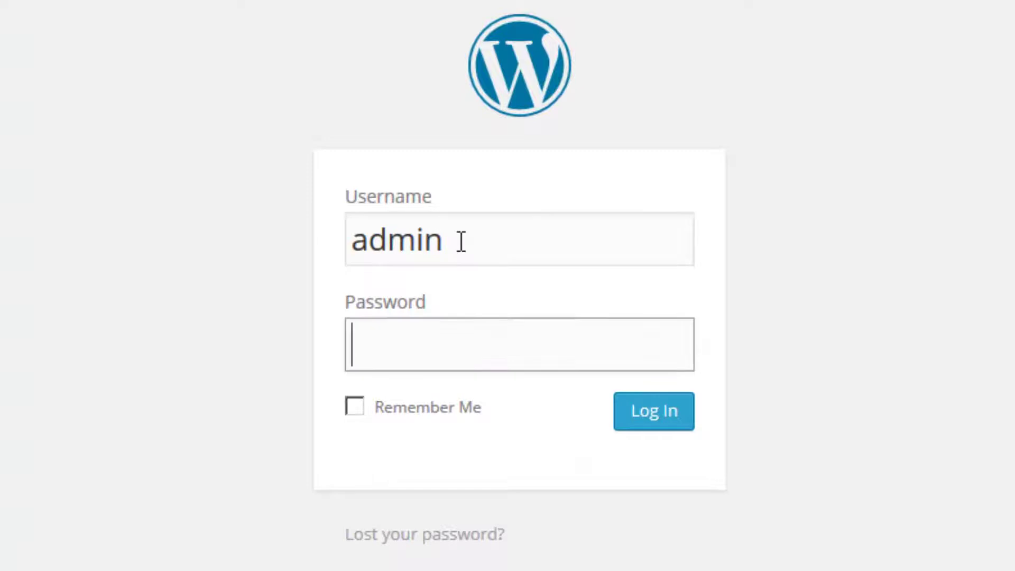
key("ctrl+v")
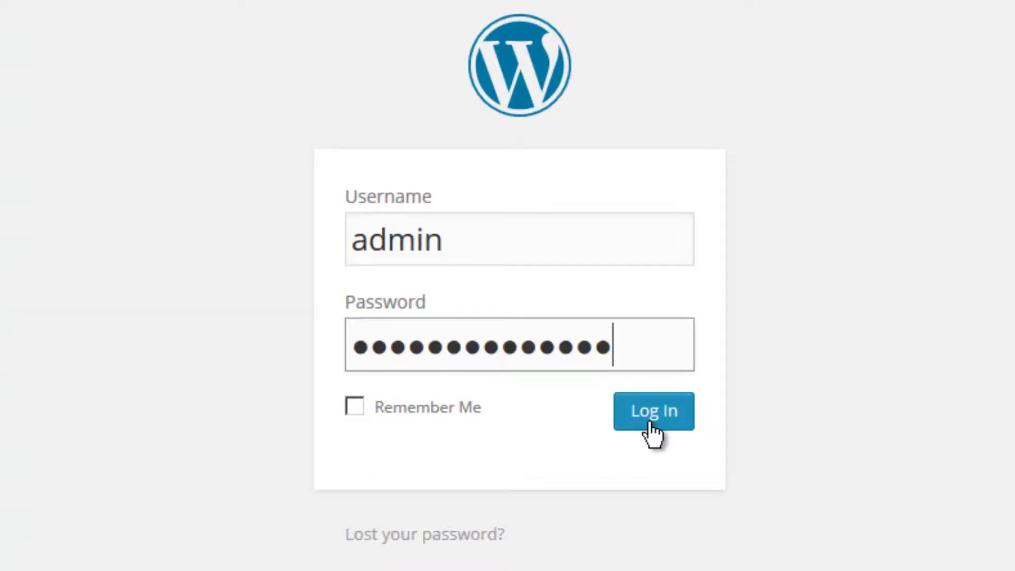
left_click(653, 418)
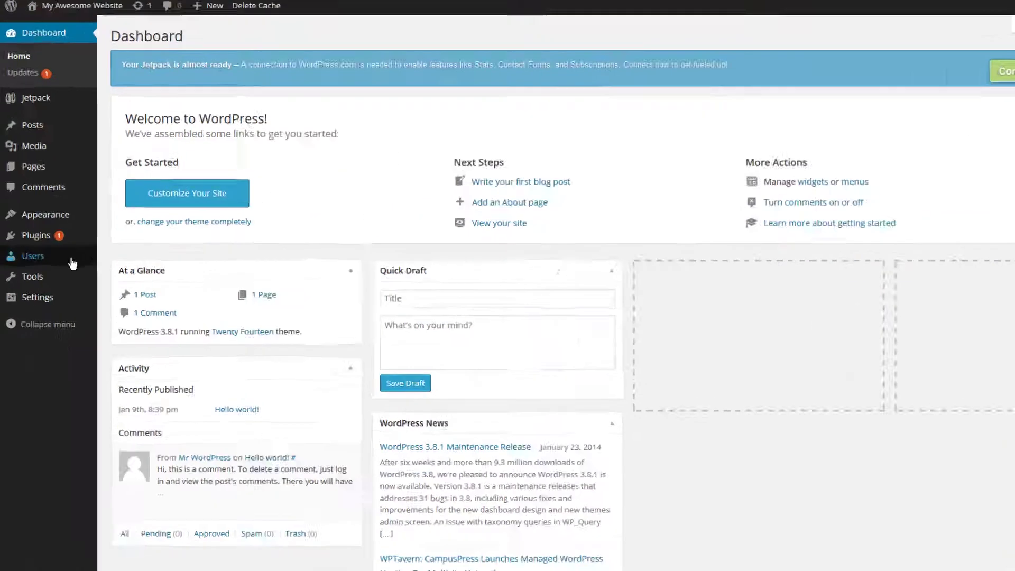
In Users > Your Profile, enter the new admin password twice and update the profile
mouse_move(58, 260)
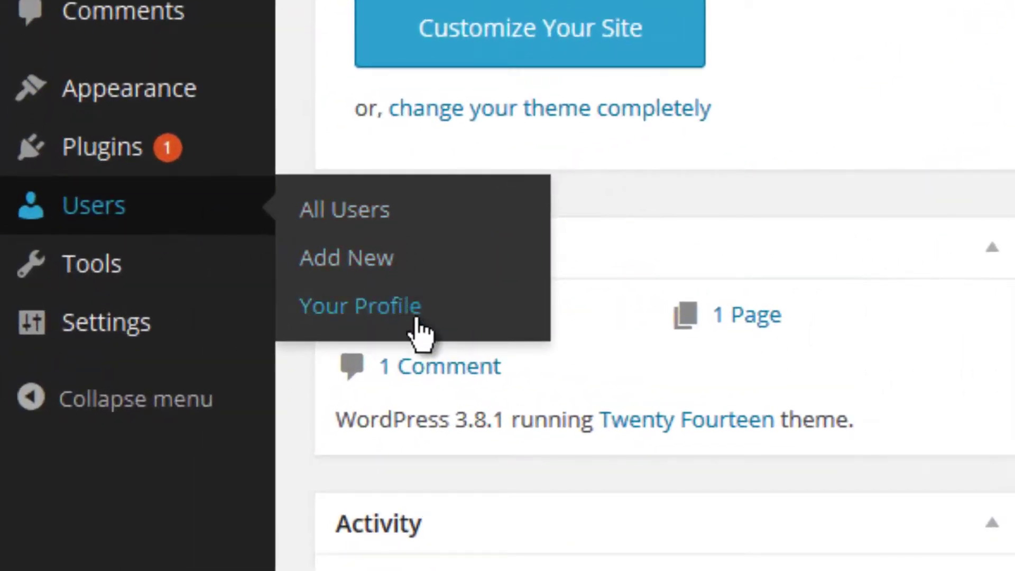
left_click(417, 319)
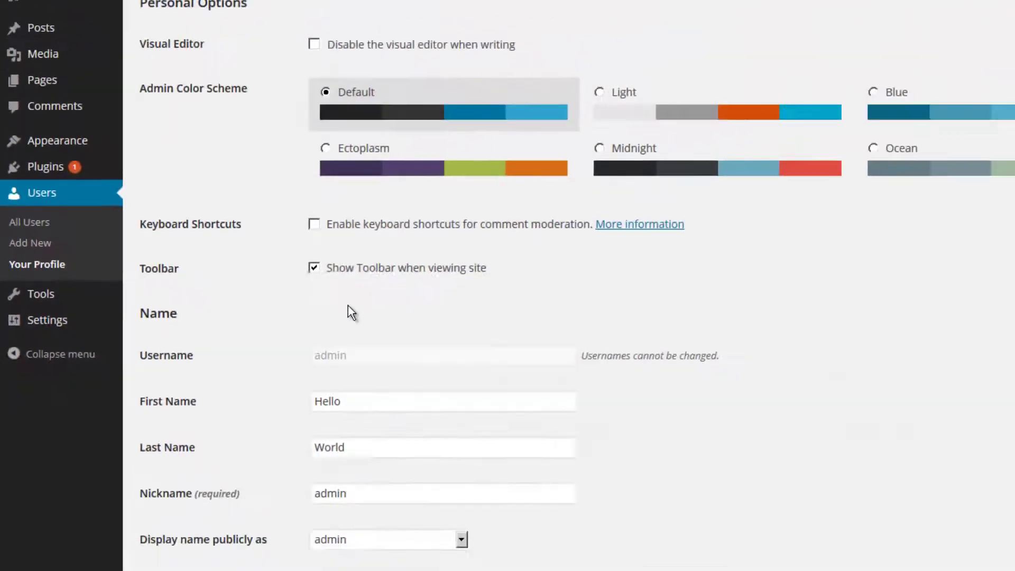
scroll(785, 459, "down", 5)
left_click(257, 407)
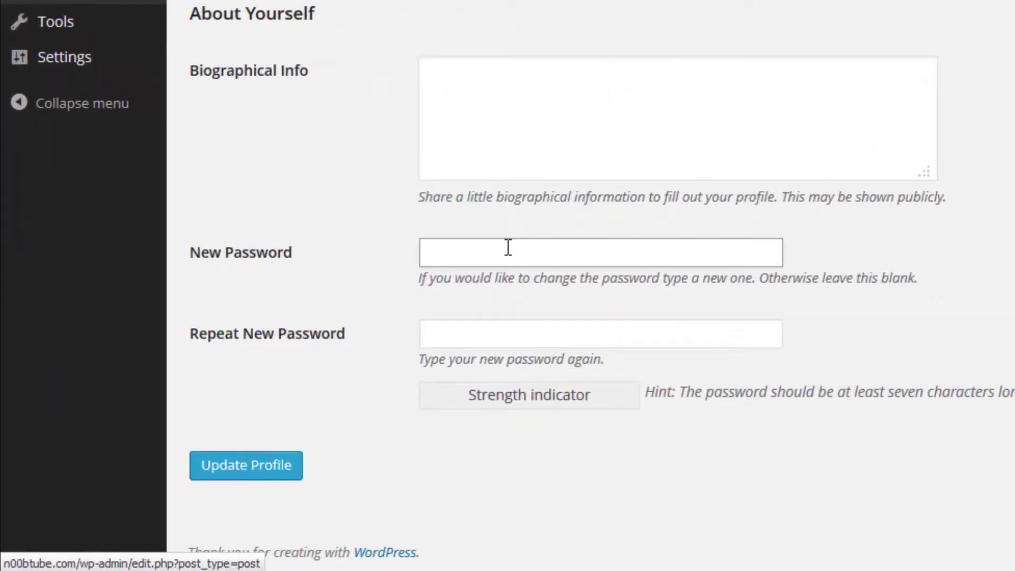
type("password")
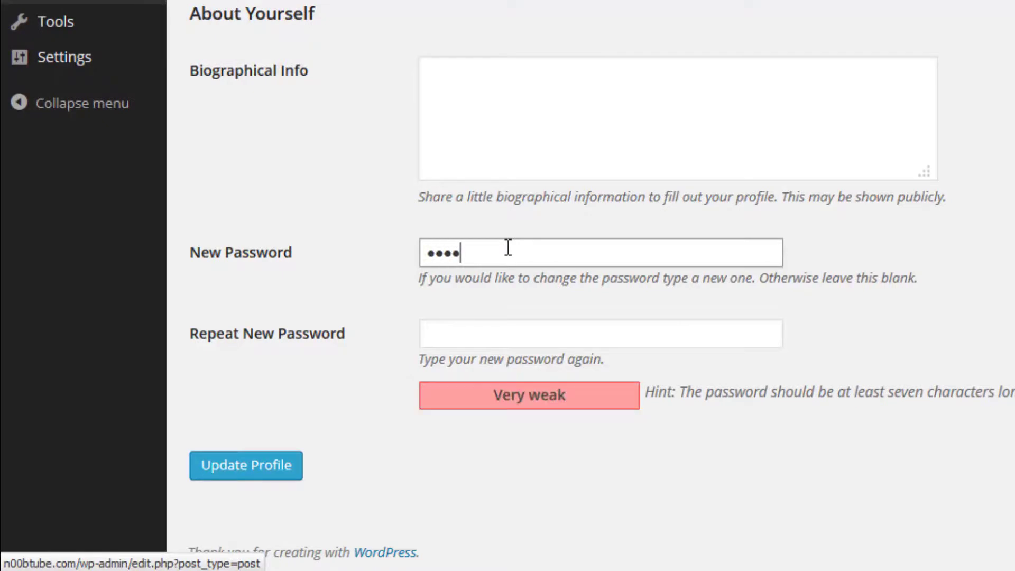
key("Tab")
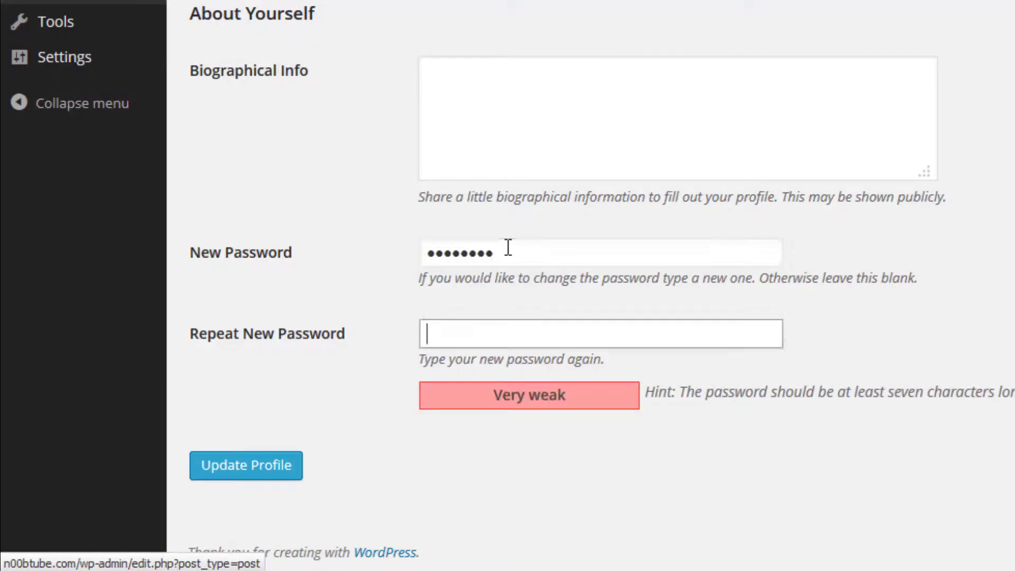
type("password")
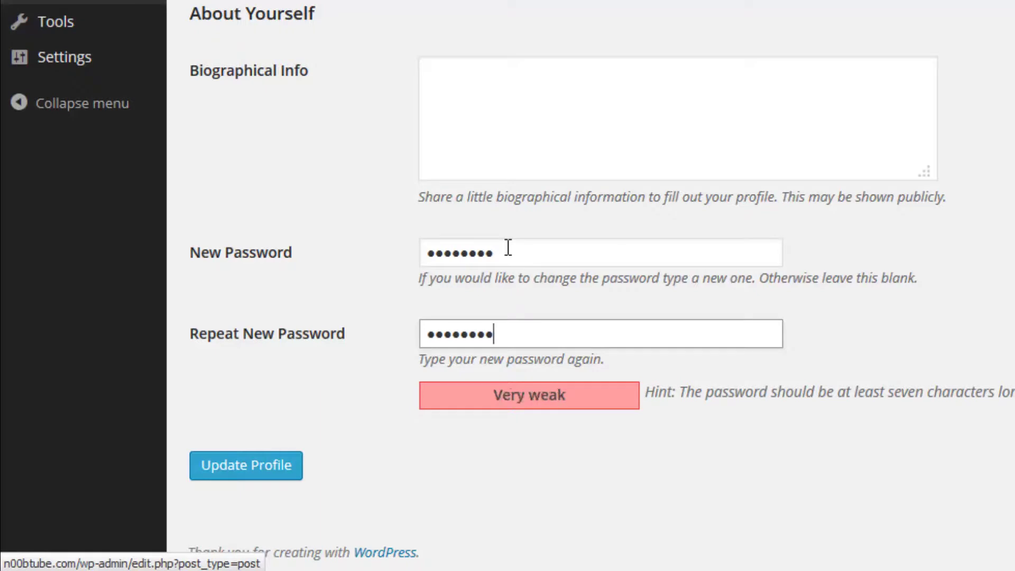
left_click(282, 470)
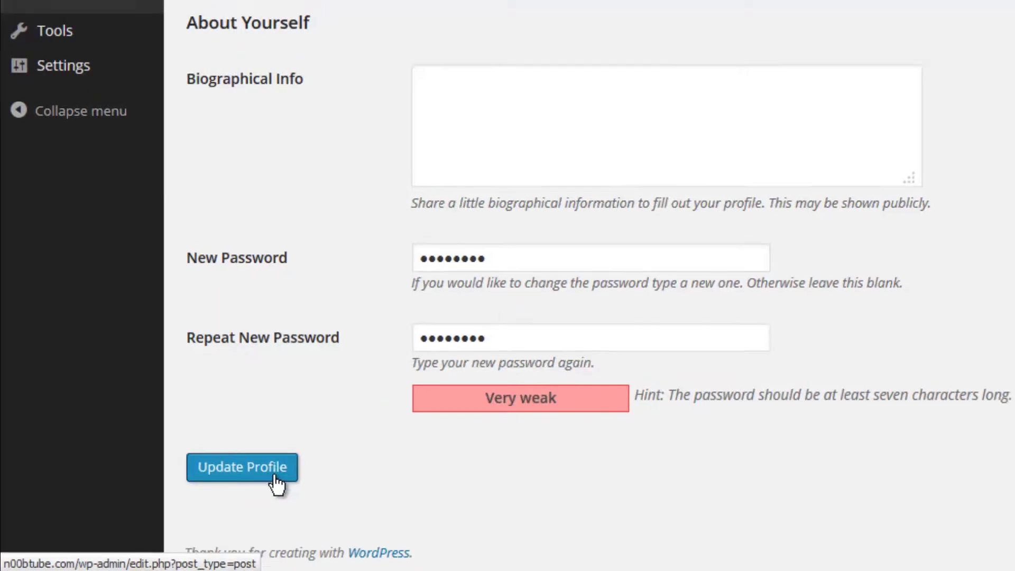